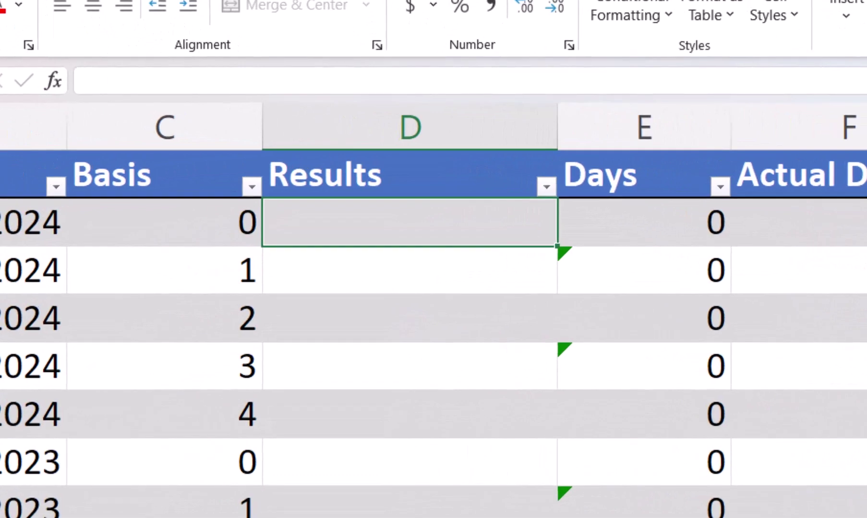
- Enter =YEARFRAC(A2,B2,C2) in D2 so the Results column fills with year fractions
text(=yearfrac)
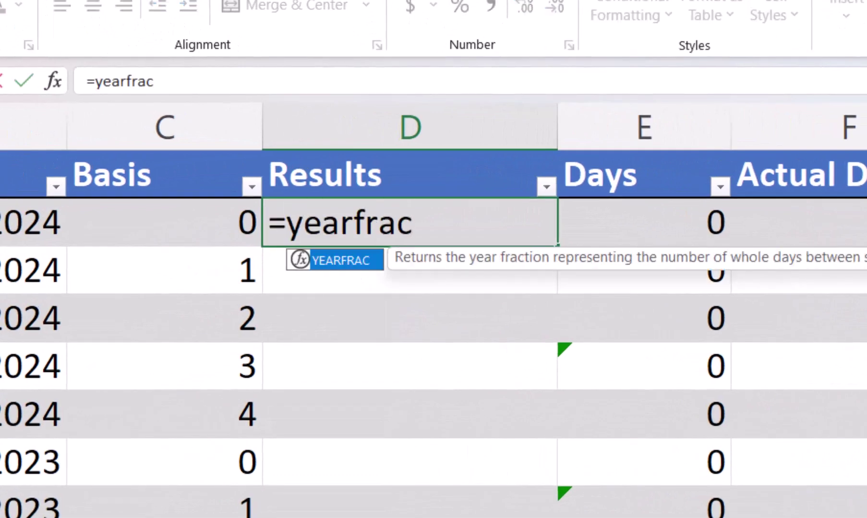
text((a2)
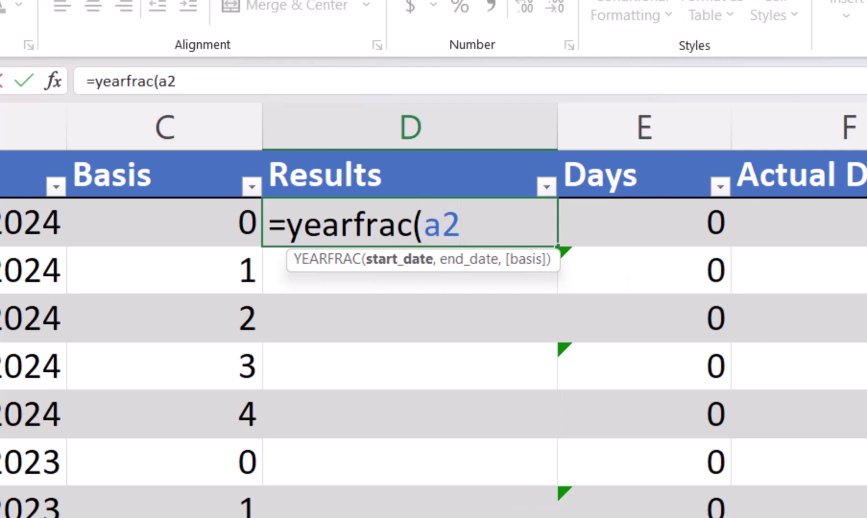
text(,b)
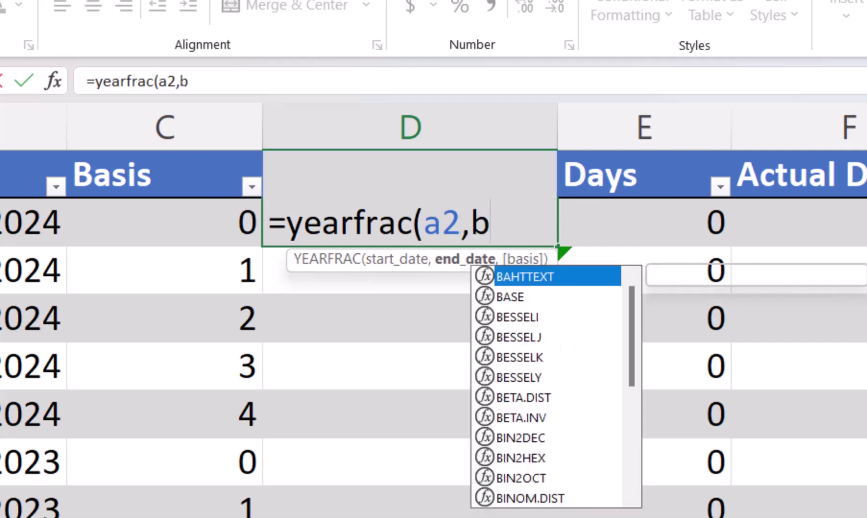
text(2,)
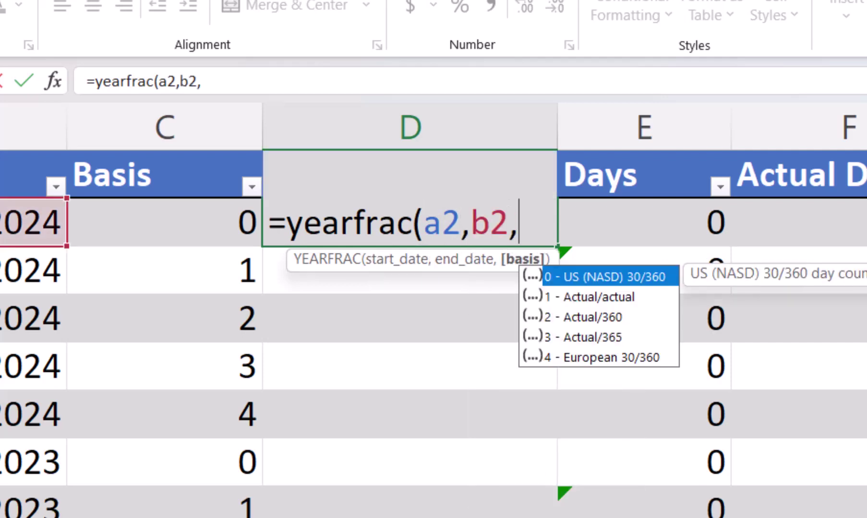
text(c2))
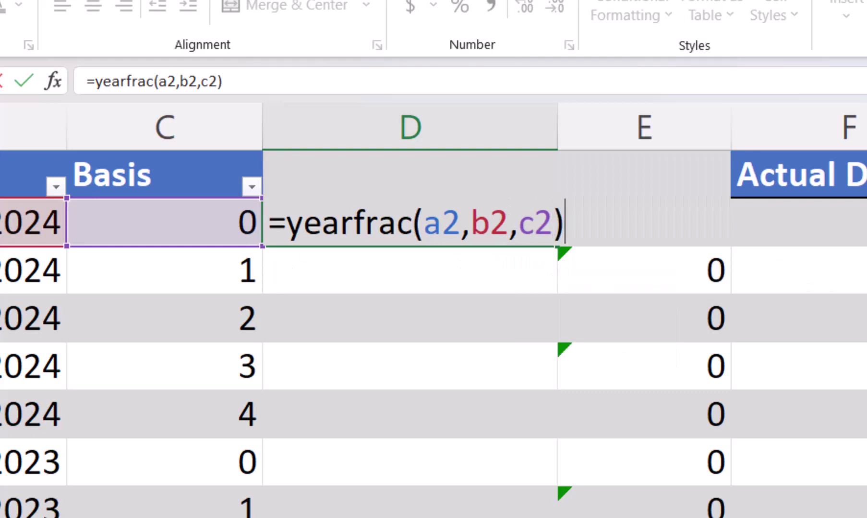
key(Return)
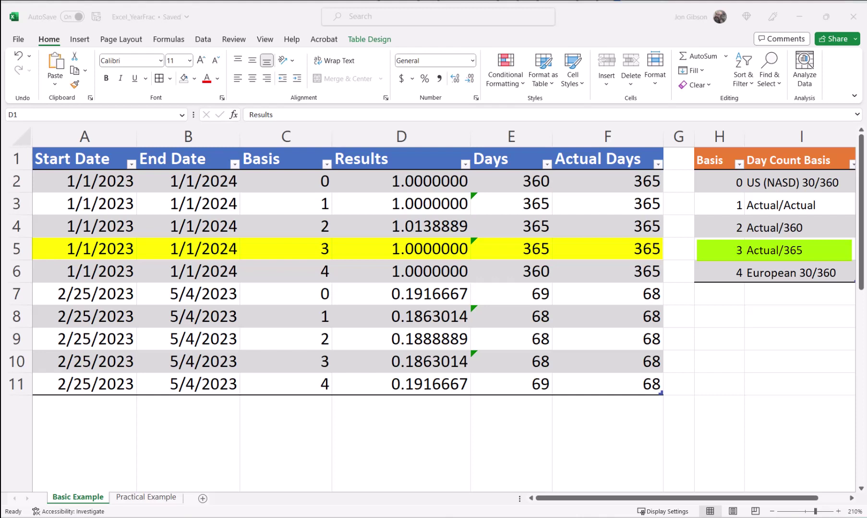
- Change row 5's dates to start 1/1/2024 and end 1/1/2025
click(125, 248)
double_click(126, 248)
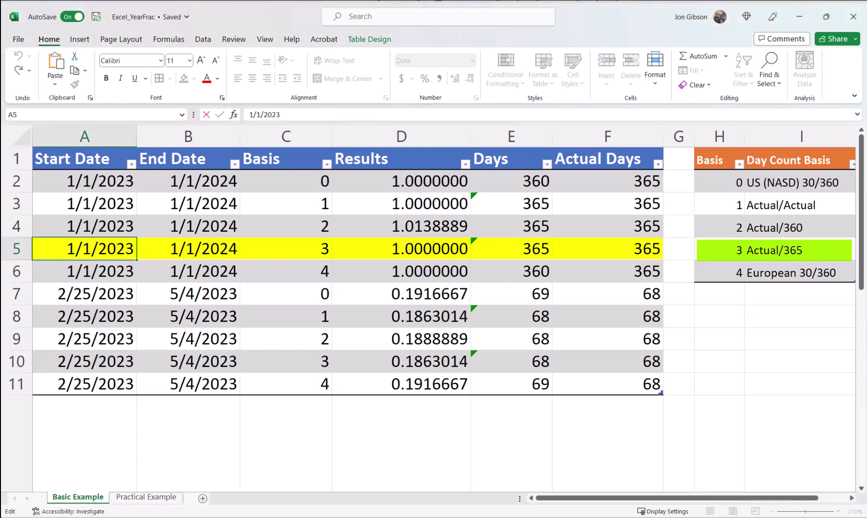
key(shift+Right)
text(4)
double_click(229, 249)
key(shift+Right)
text(5)
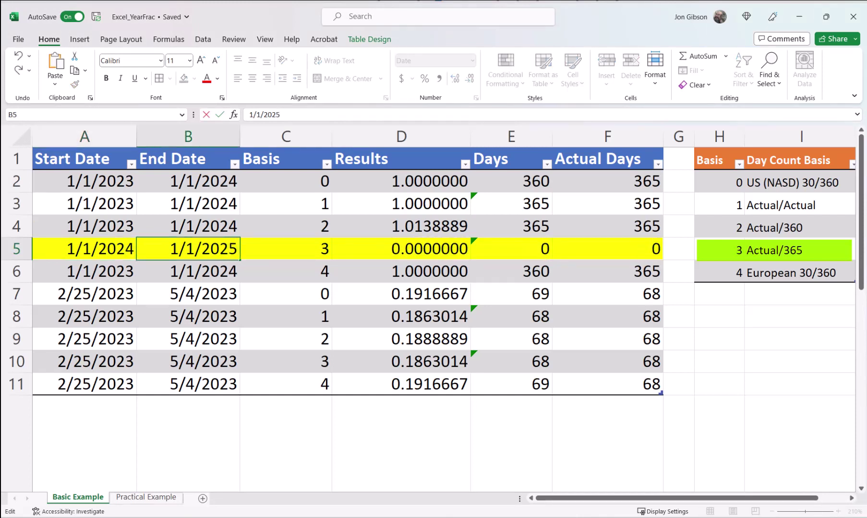
key(Tab)
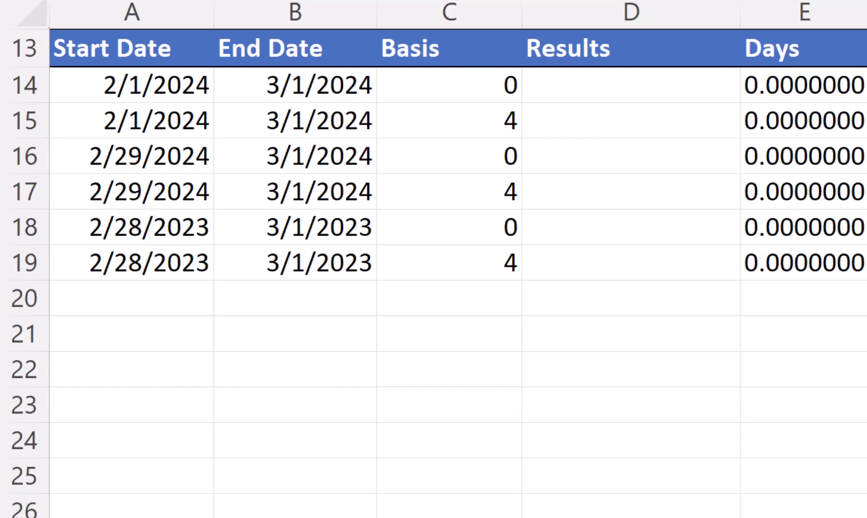
- Enter =YEARFRAC(A14,B14,C14) in D14 to fill the lower table's Results column
click(631, 85)
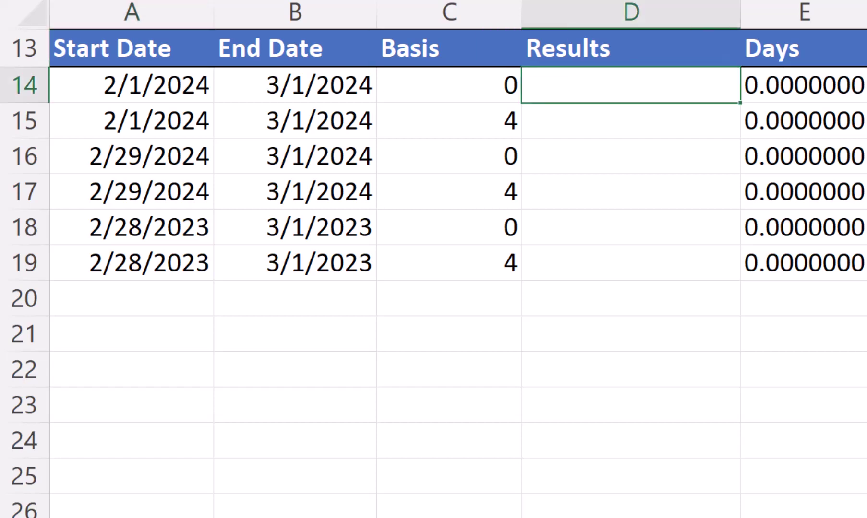
text(=YEARFRA)
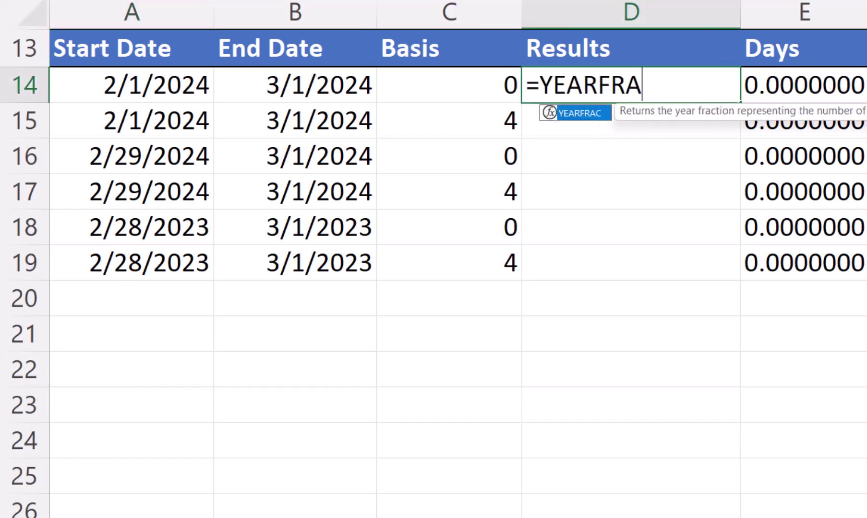
text(C(A)
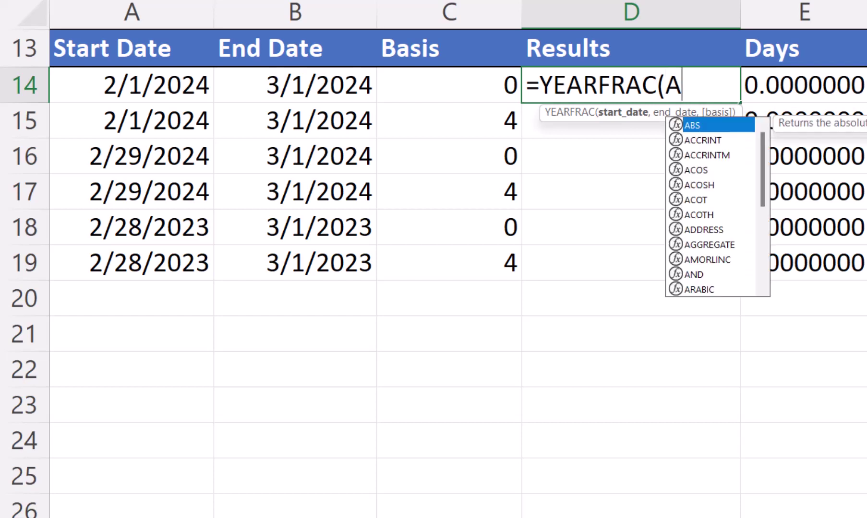
text(14,B14)
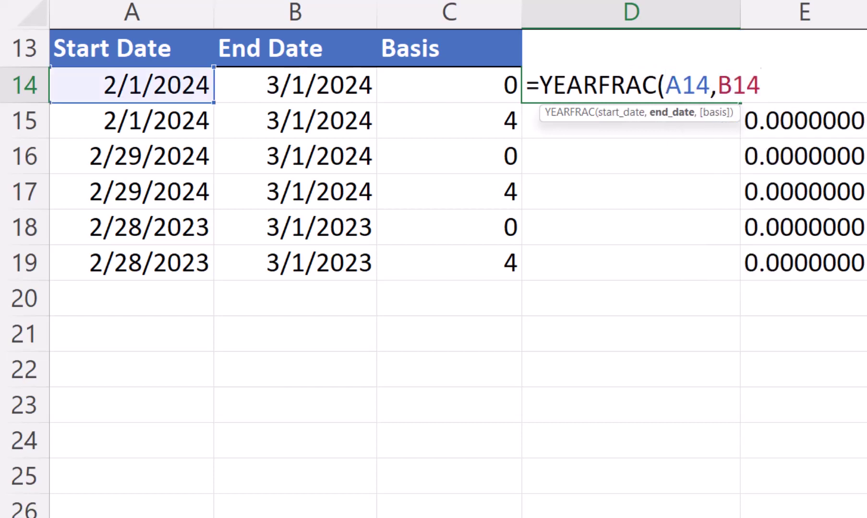
text(,C14)
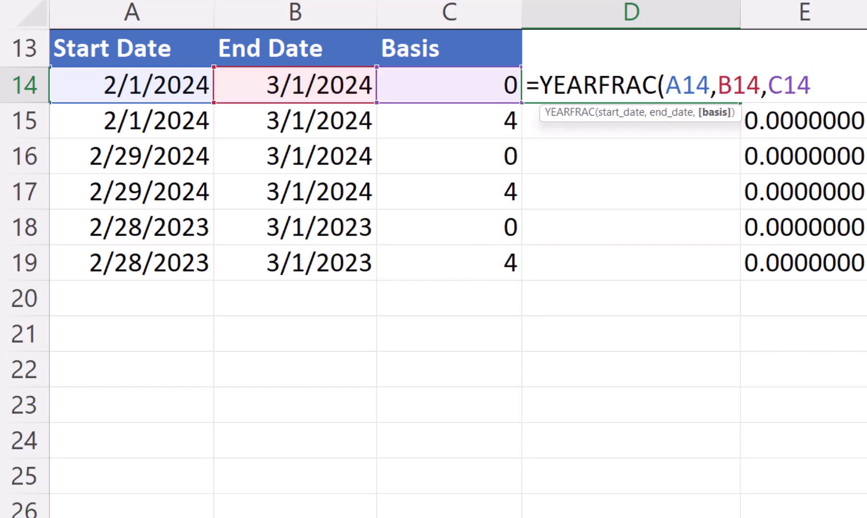
key(Return)
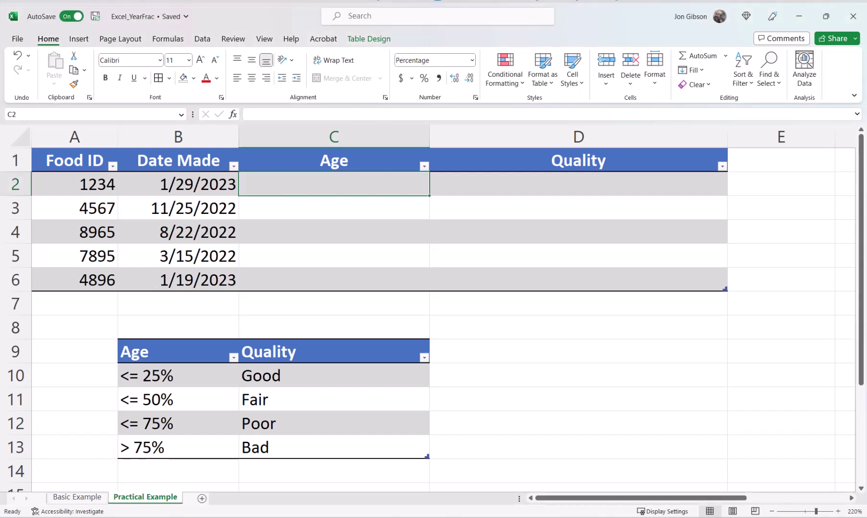
- Enter =yearfrac(b2,today(),1) in C2 so the Age column fills with year fractions
text(=)
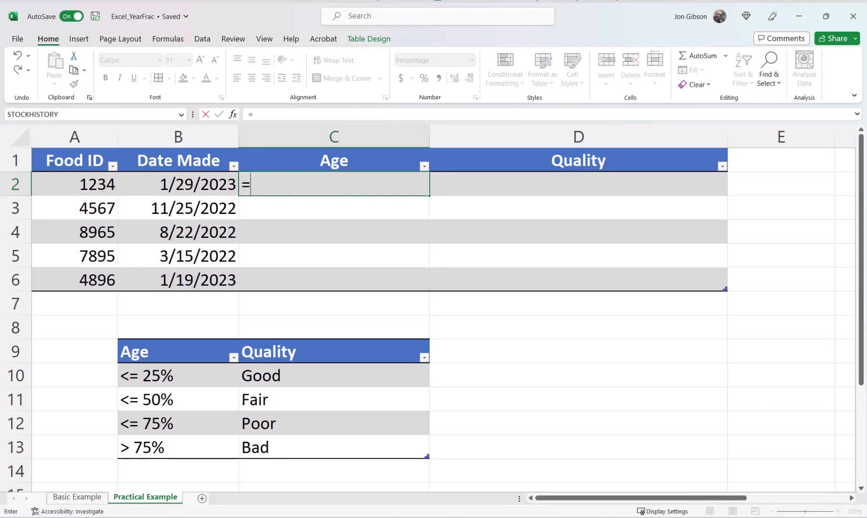
text(yearfrac(b2)
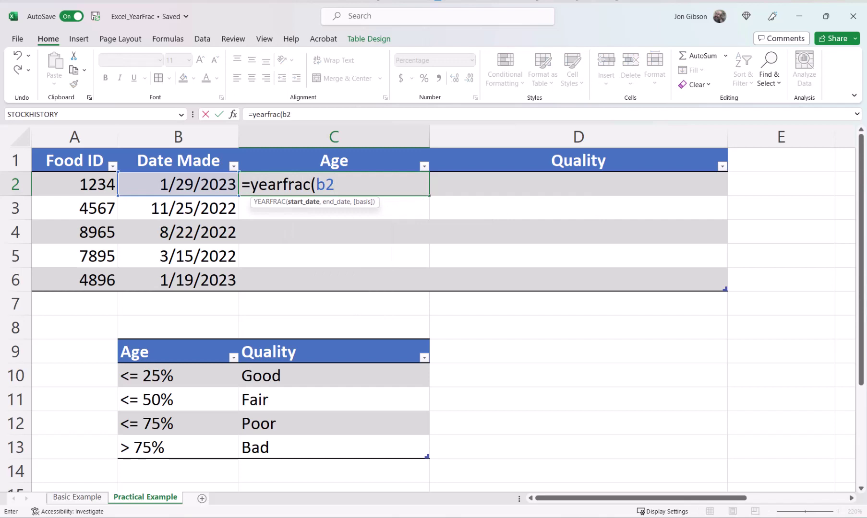
text(,today())
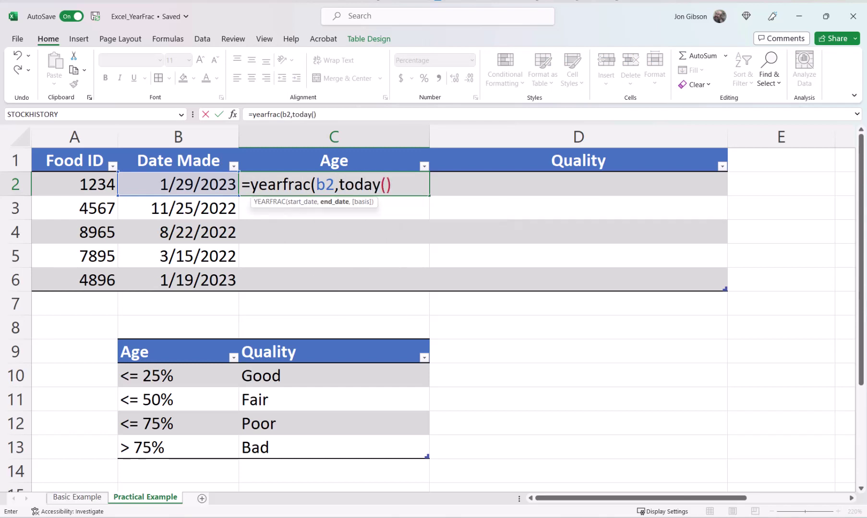
text(,1))
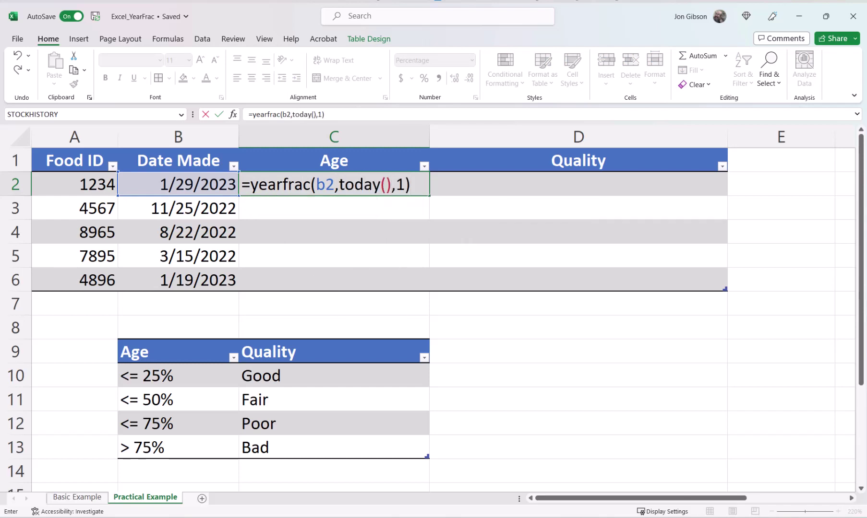
click(334, 160)
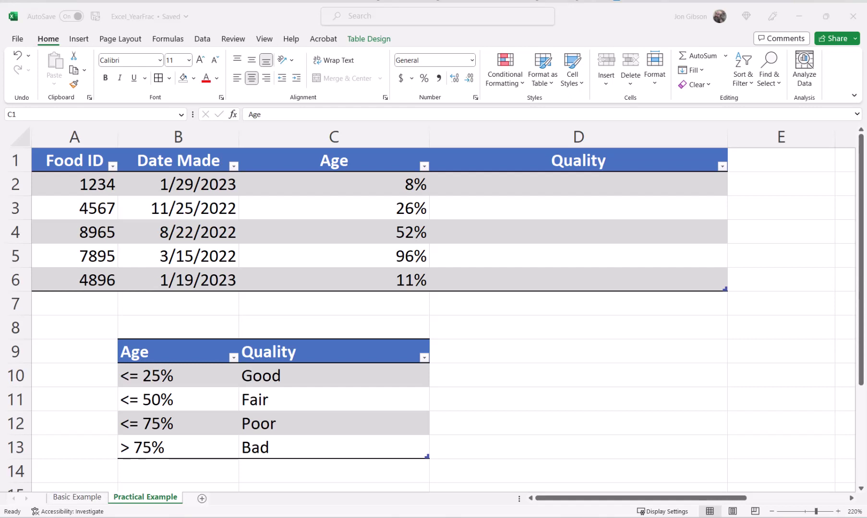
- Type an IFS formula in D2 rating age as Need Age, Good, Fair, Poor or Bad
double_click(578, 184)
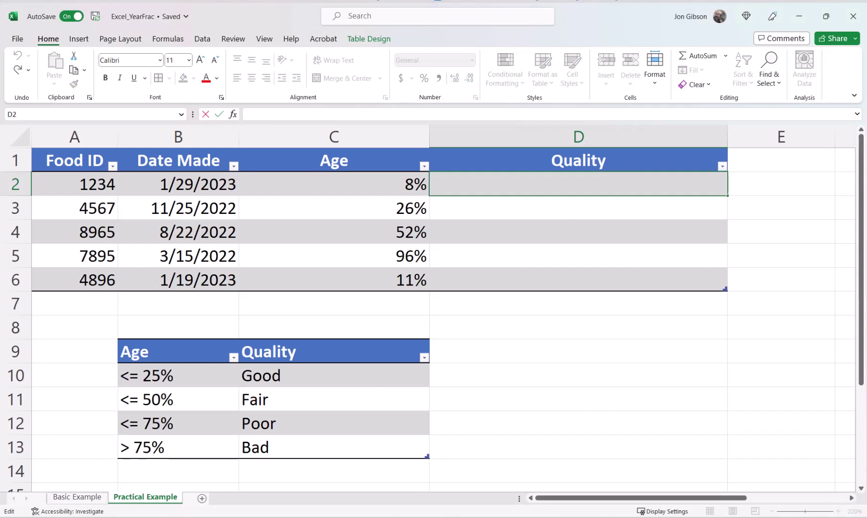
text(=ifs)
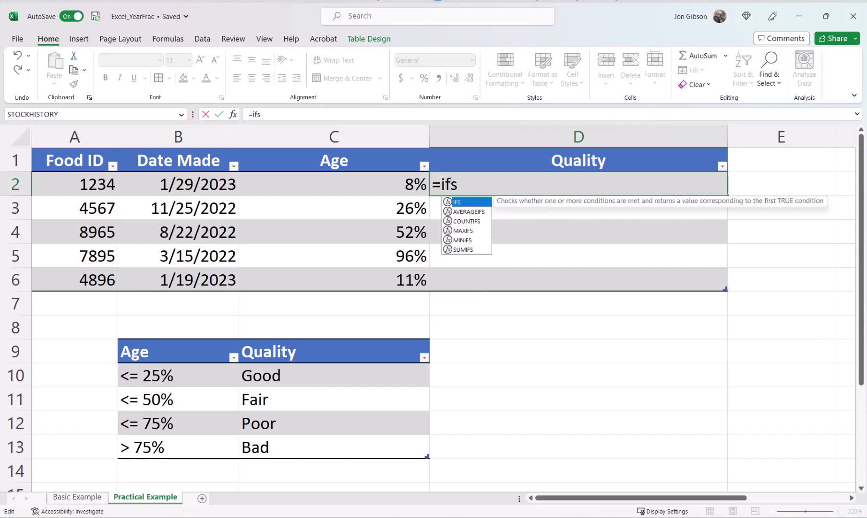
text((c)
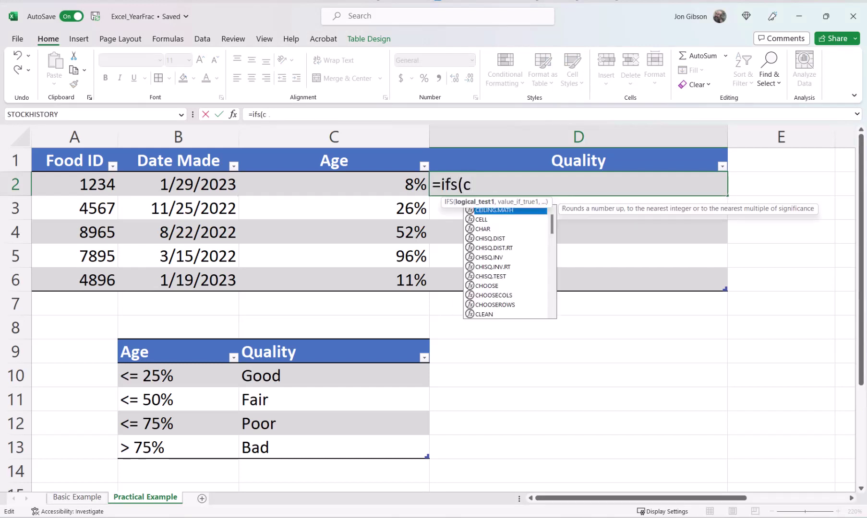
text(2="")
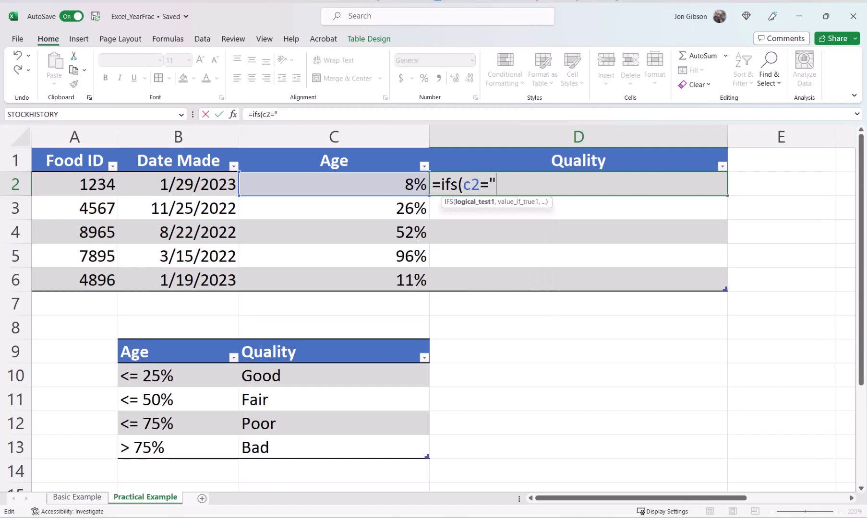
text(,")
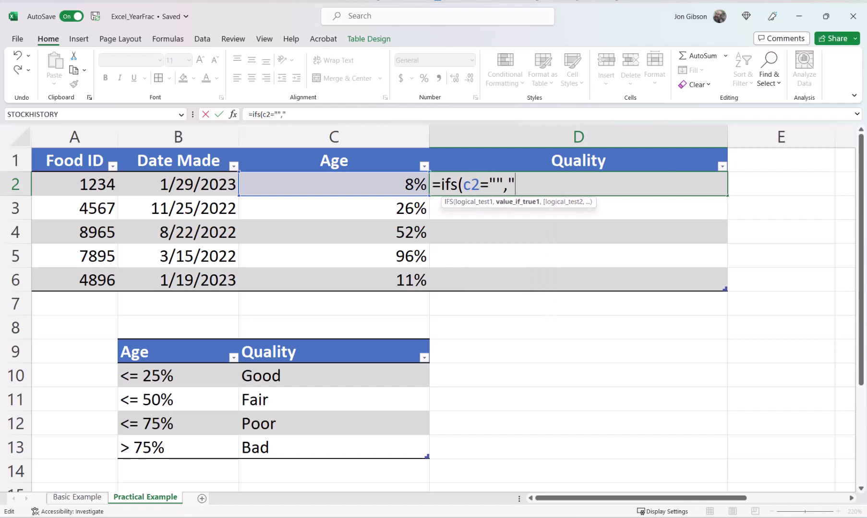
text(Need Age)
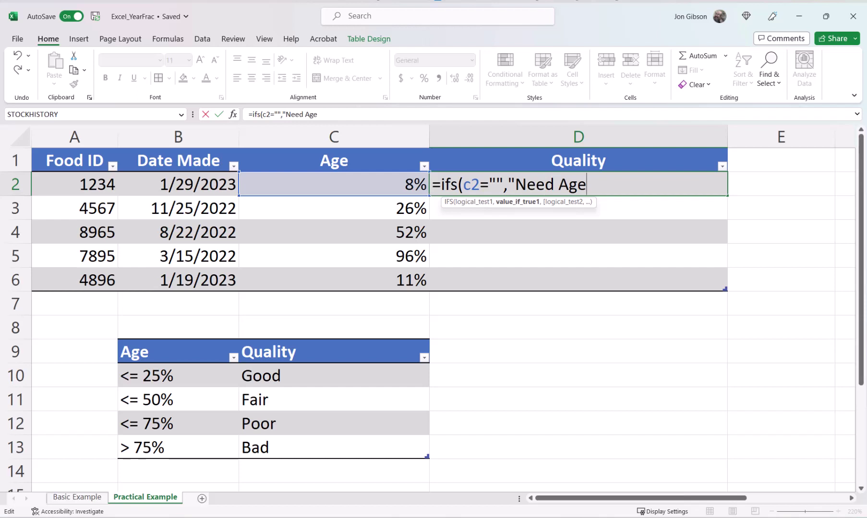
text(",)
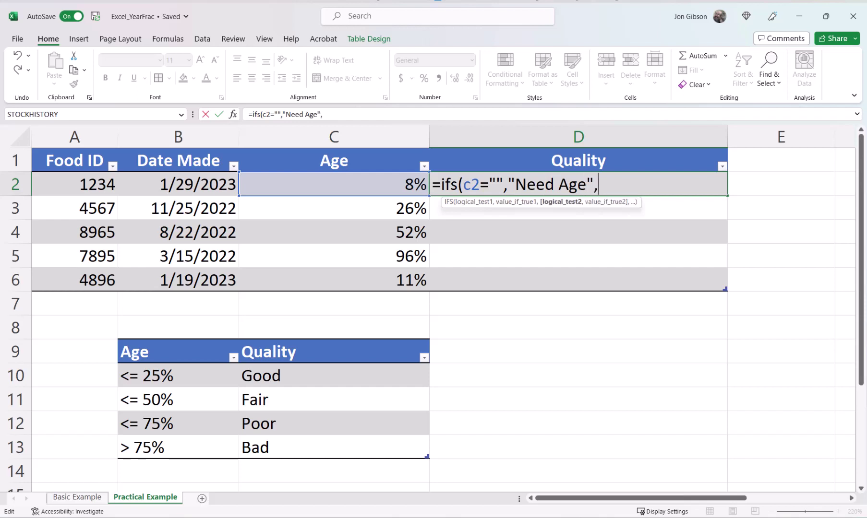
text(c2)
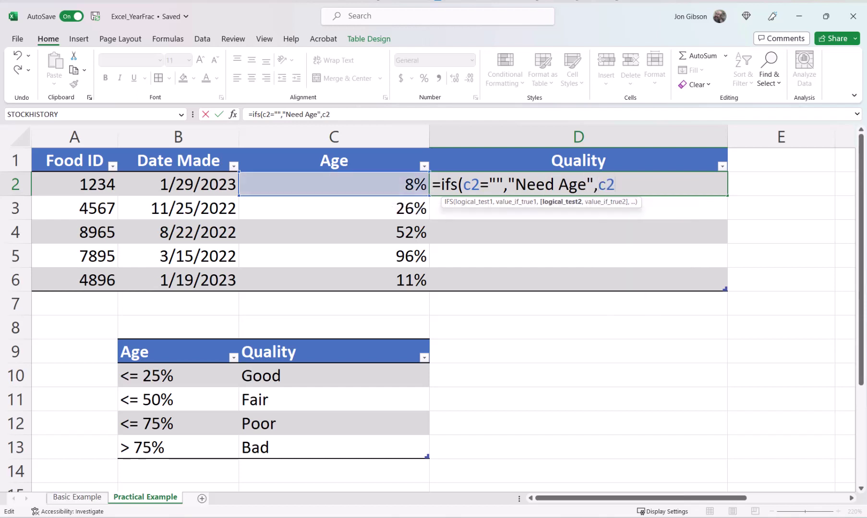
text(<=.25,)
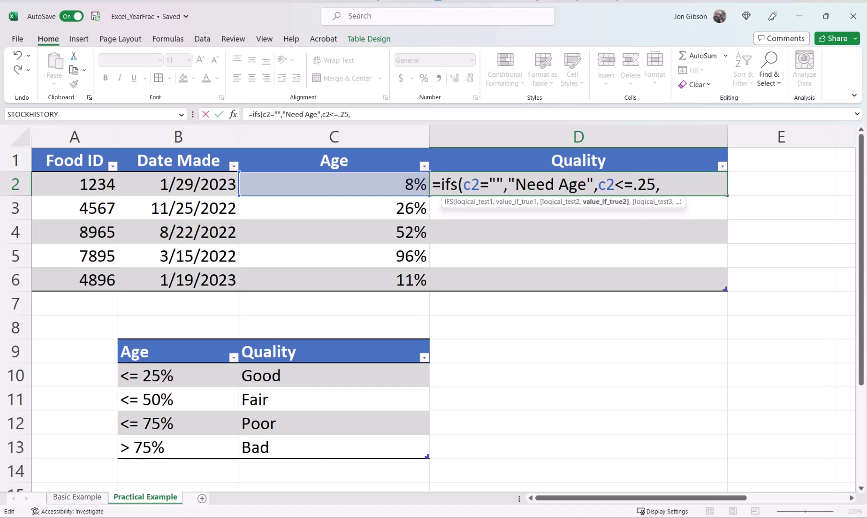
text("Good",c2)
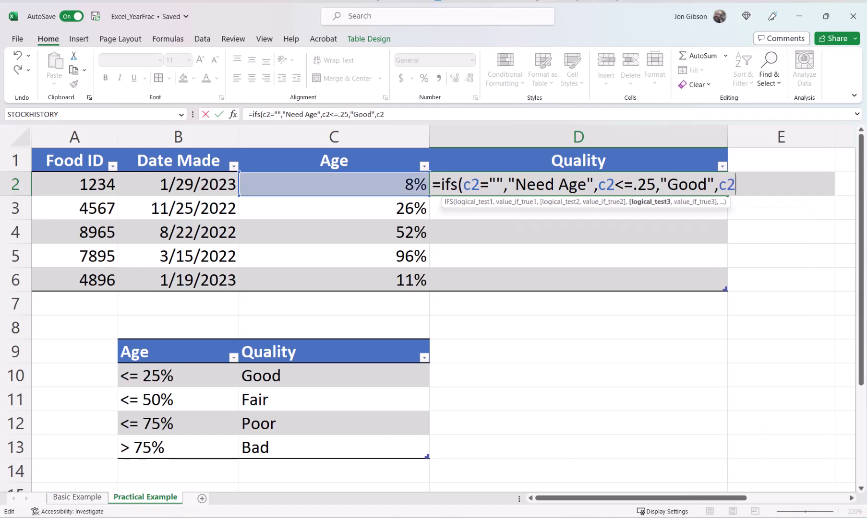
text(<=.5,"F)
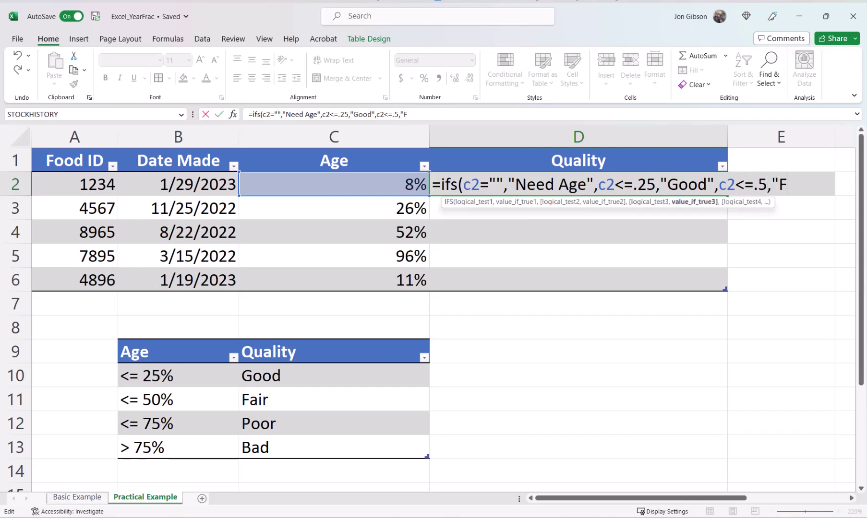
text(air",)
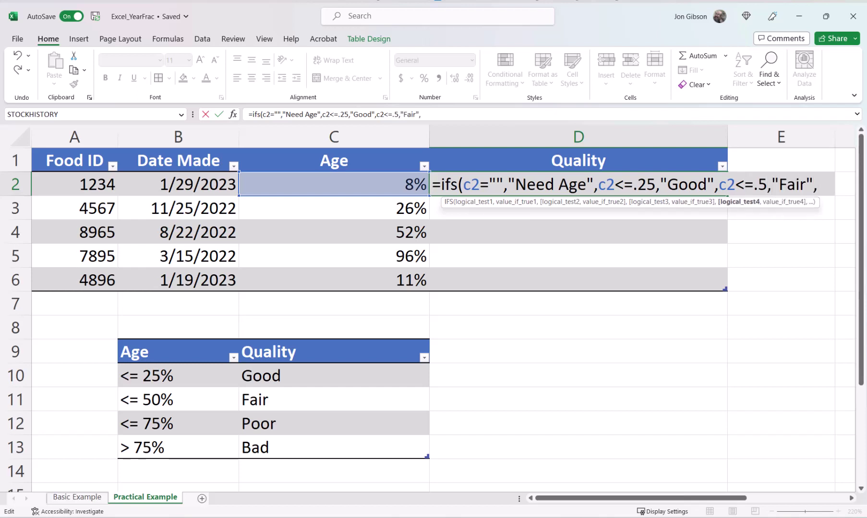
text(c2<)
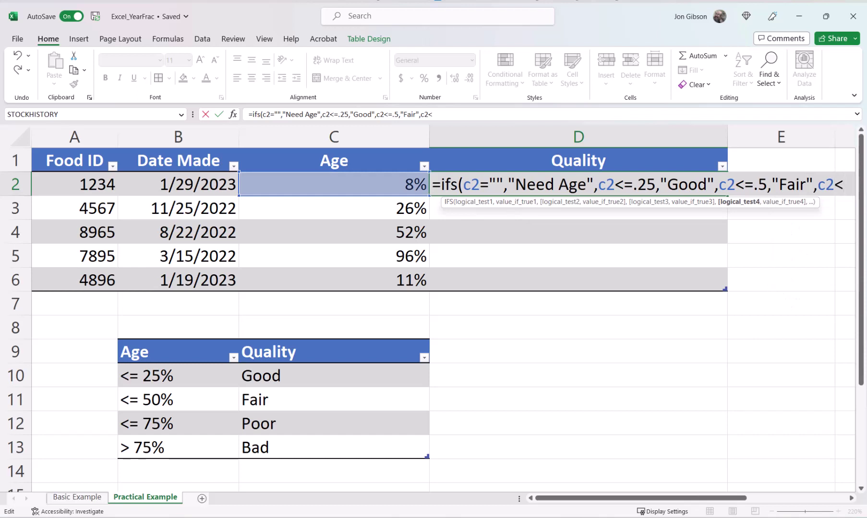
text(=.75)
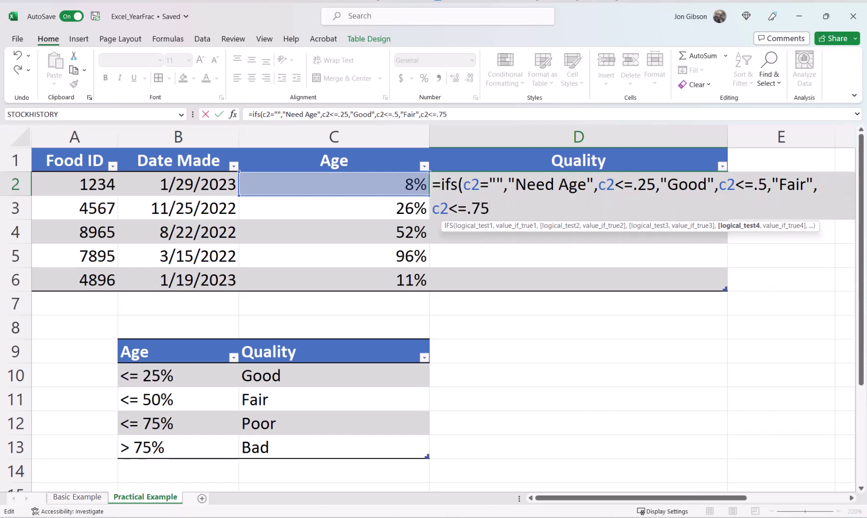
text(,"P)
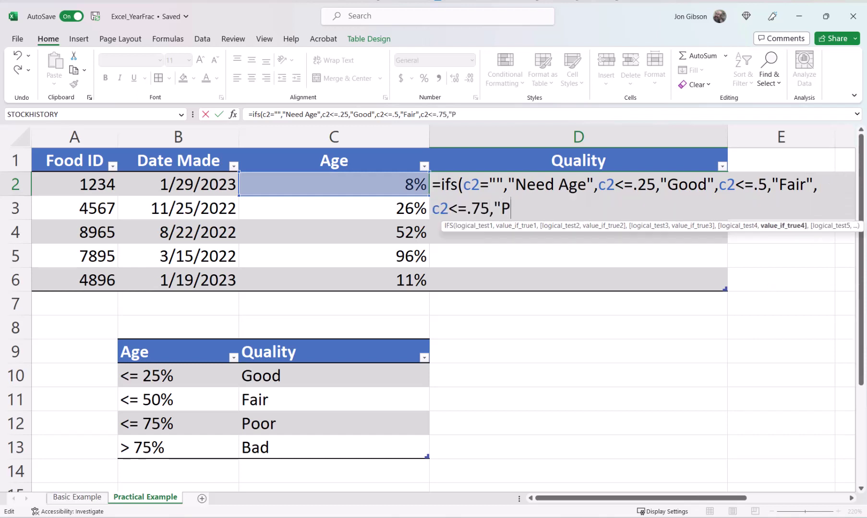
text(oor",)
text(c2)
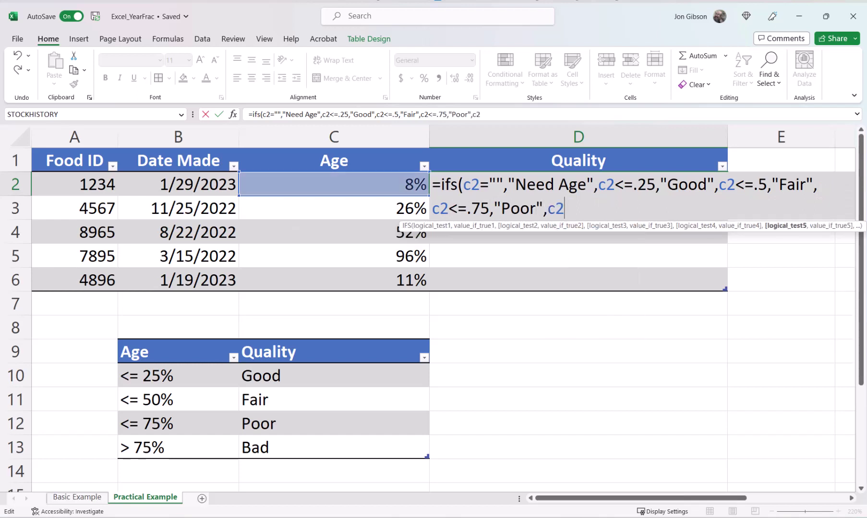
text(>.75)
text(,"D)
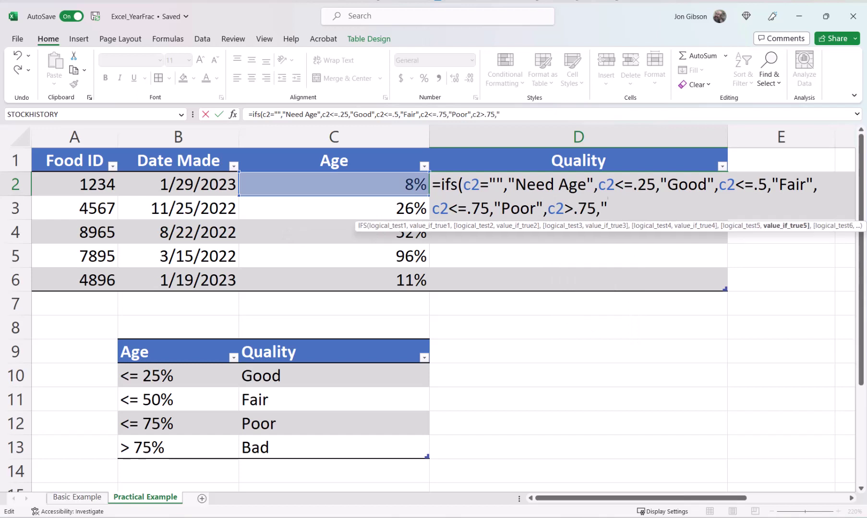
key(BackSpace)
text(Bad"))
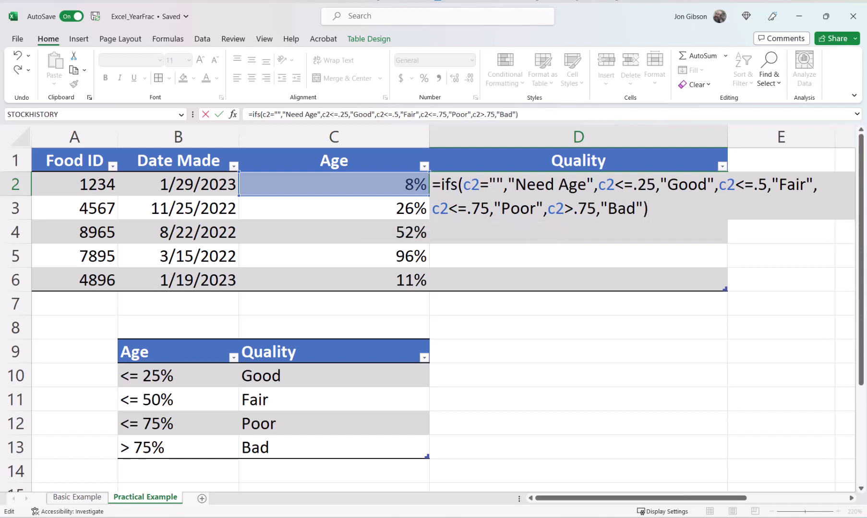
- Commit the IFS formula so D2:D6 read Good, Fair, Poor, Bad, Good
key(Return)
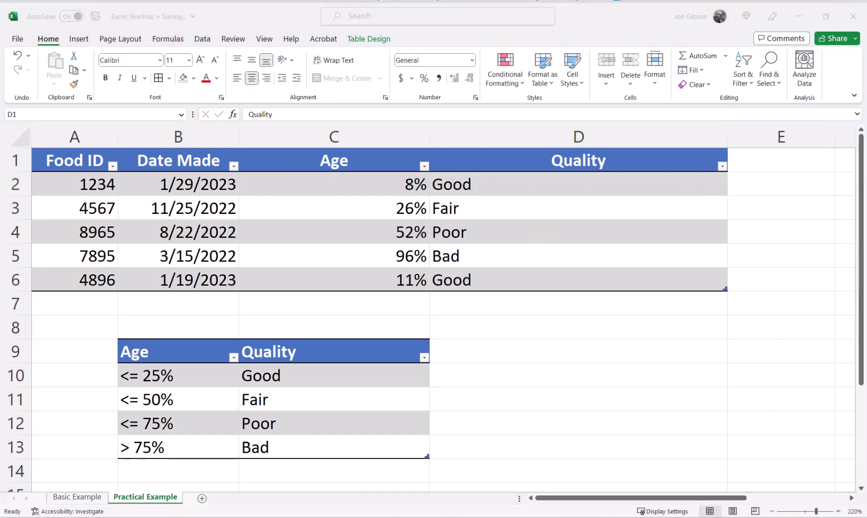